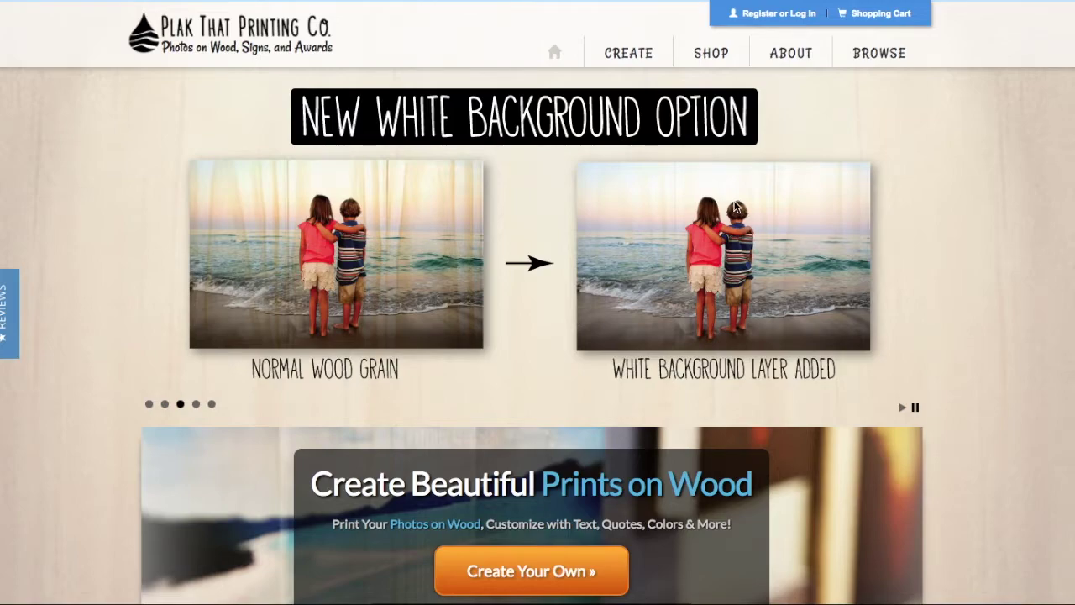
Step: Go from the home page to the 'Create Your Own' wood-print size page
scroll(531, 345, down, 2)
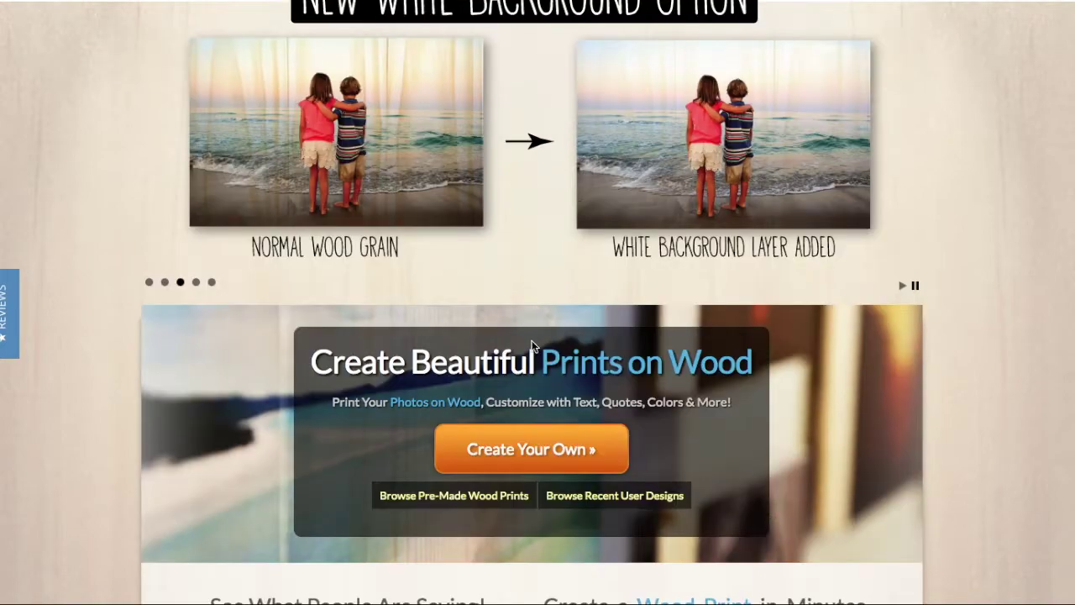
click(502, 448)
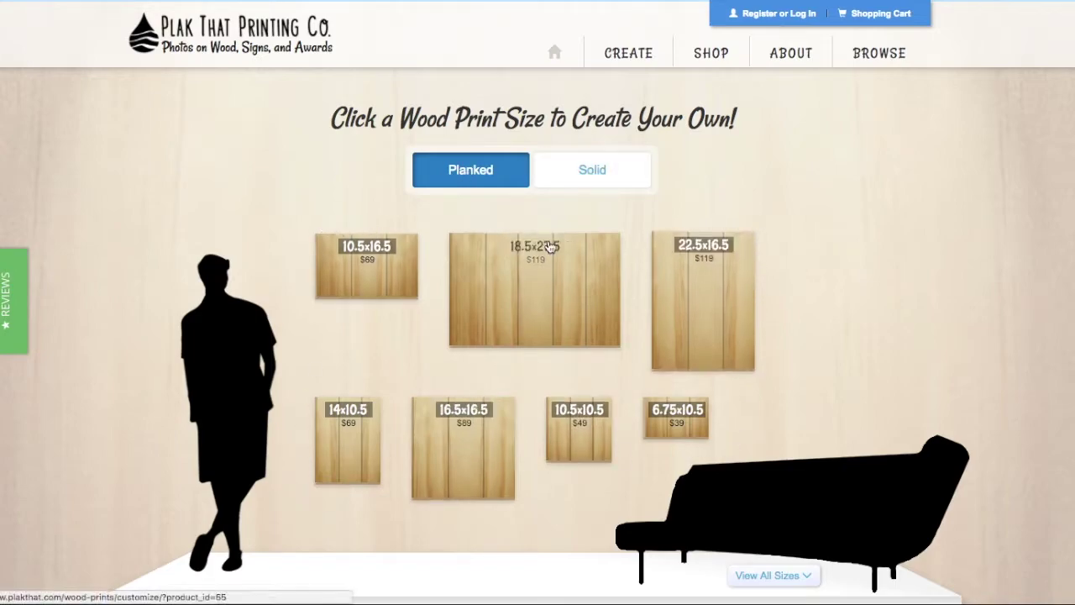
Step: Compare the solid and planked sizes, then choose the 18.5x27.5 planked print
click(584, 186)
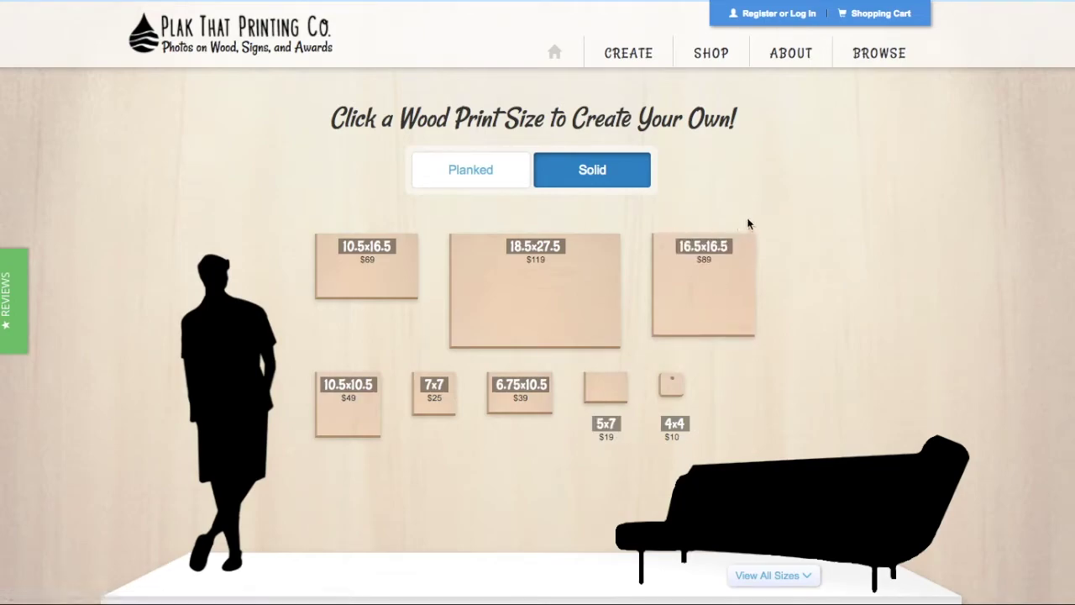
click(490, 186)
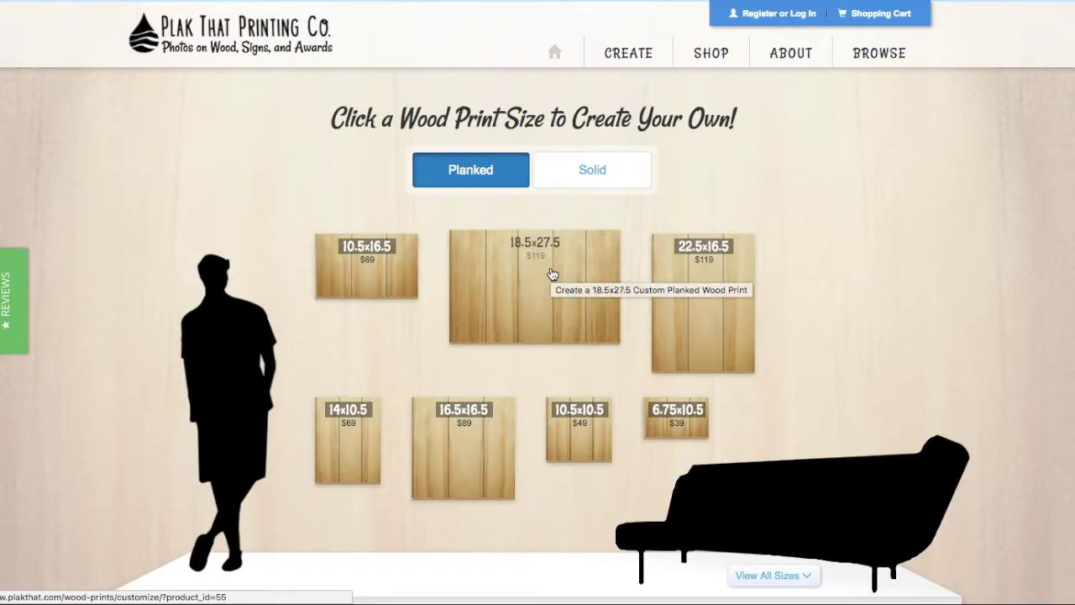
click(537, 324)
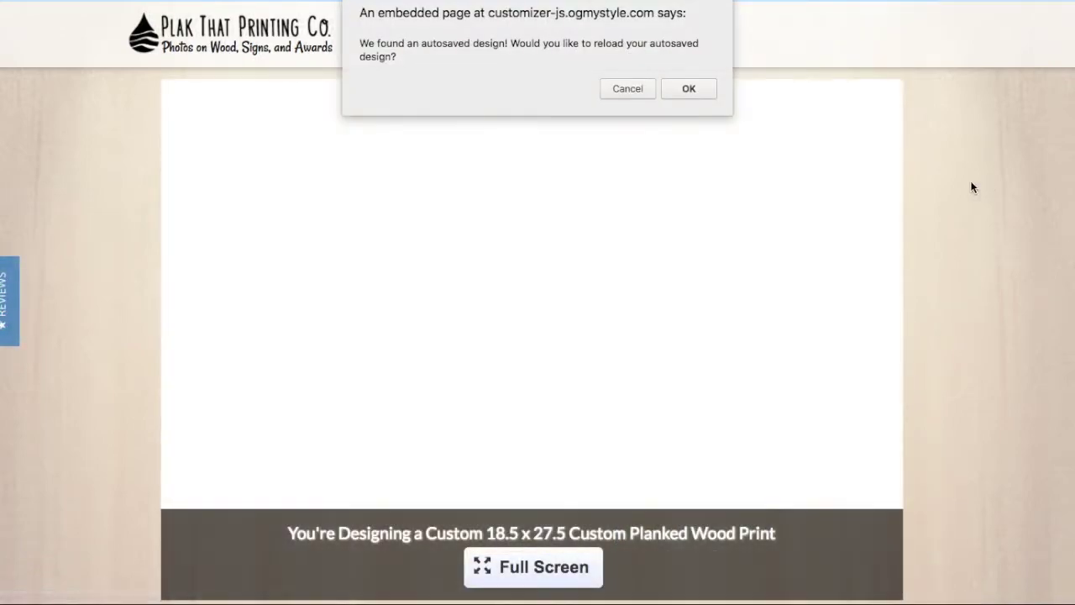
Step: Decline reloading the autosaved design and show the Background step options
click(617, 93)
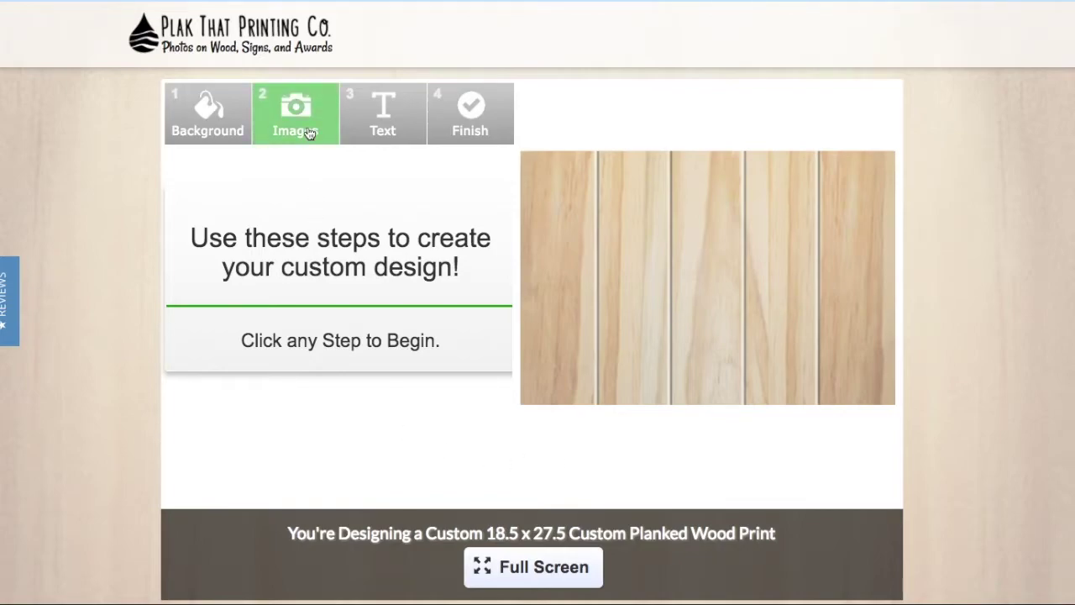
click(216, 136)
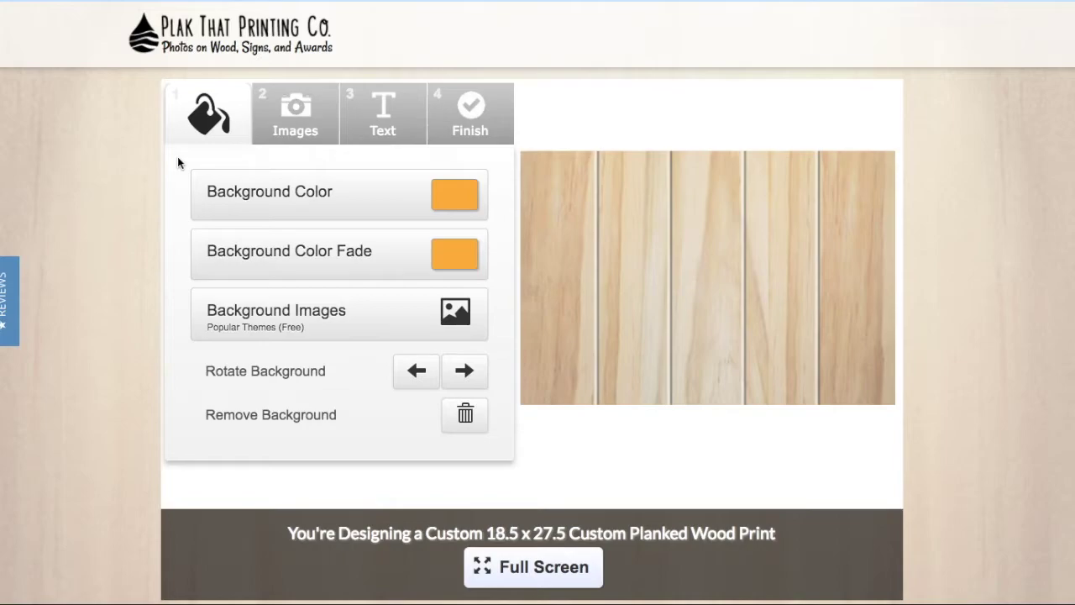
Step: Upload the beach photo from the Documents folder onto the planked board
click(286, 139)
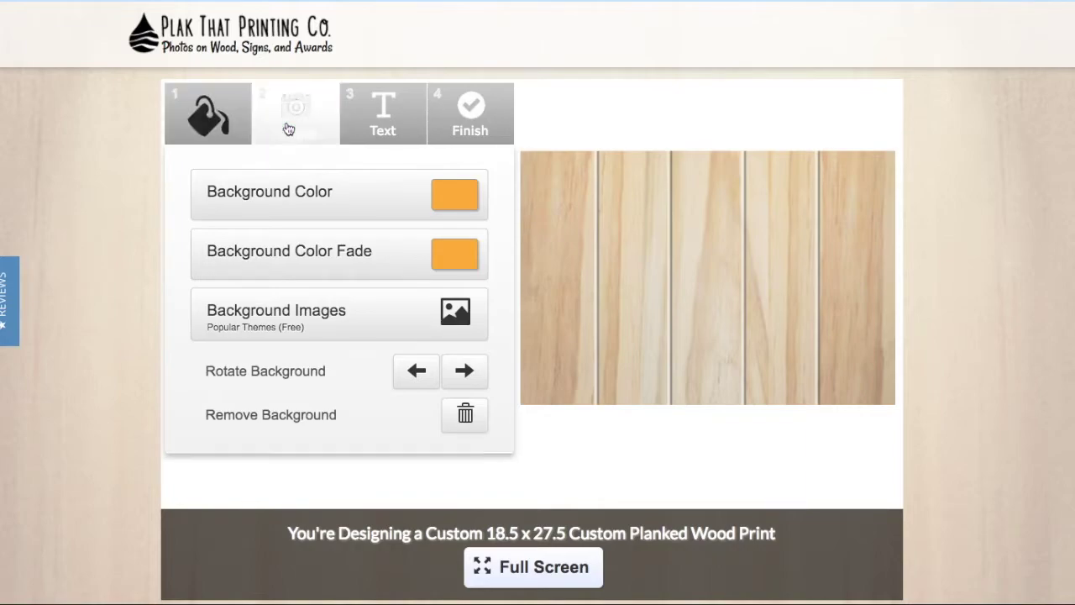
click(289, 193)
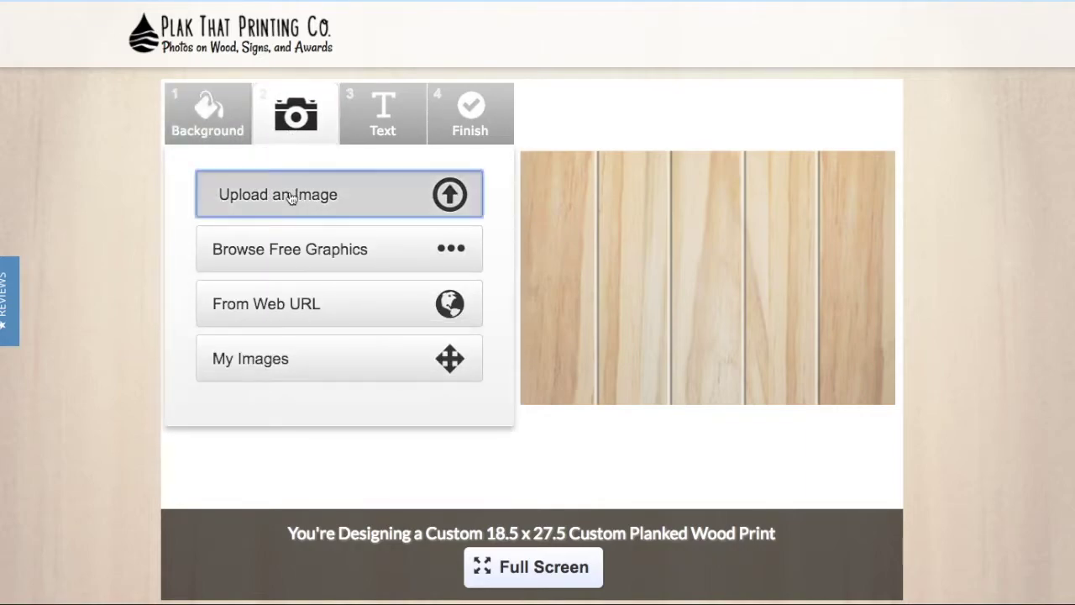
click(315, 97)
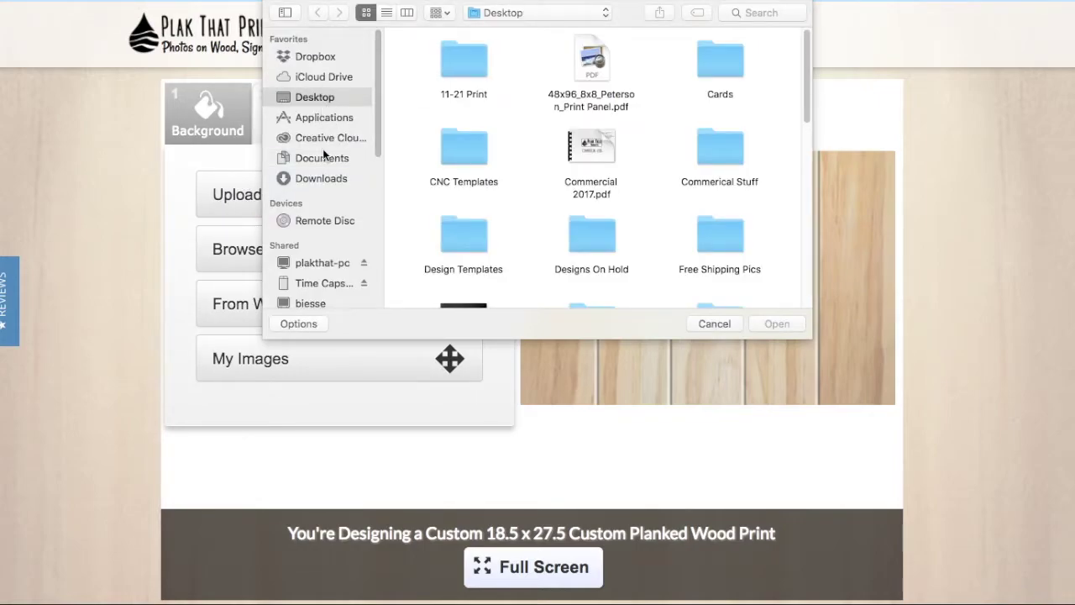
click(323, 158)
click(439, 57)
double_click(439, 56)
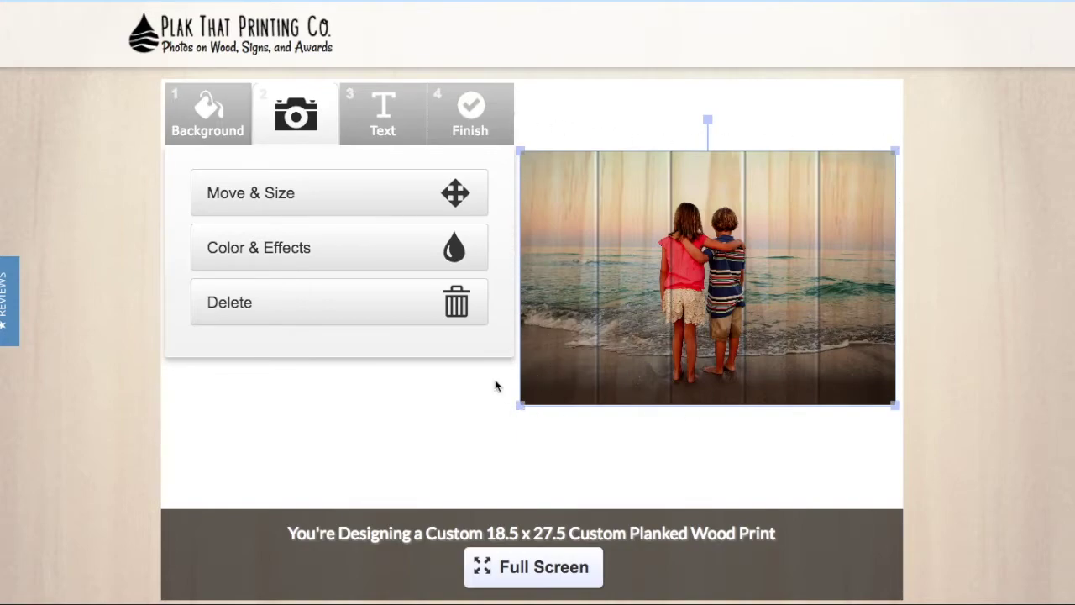
Step: Drag the beach photo into place and stretch it to the print's height and width
click(372, 195)
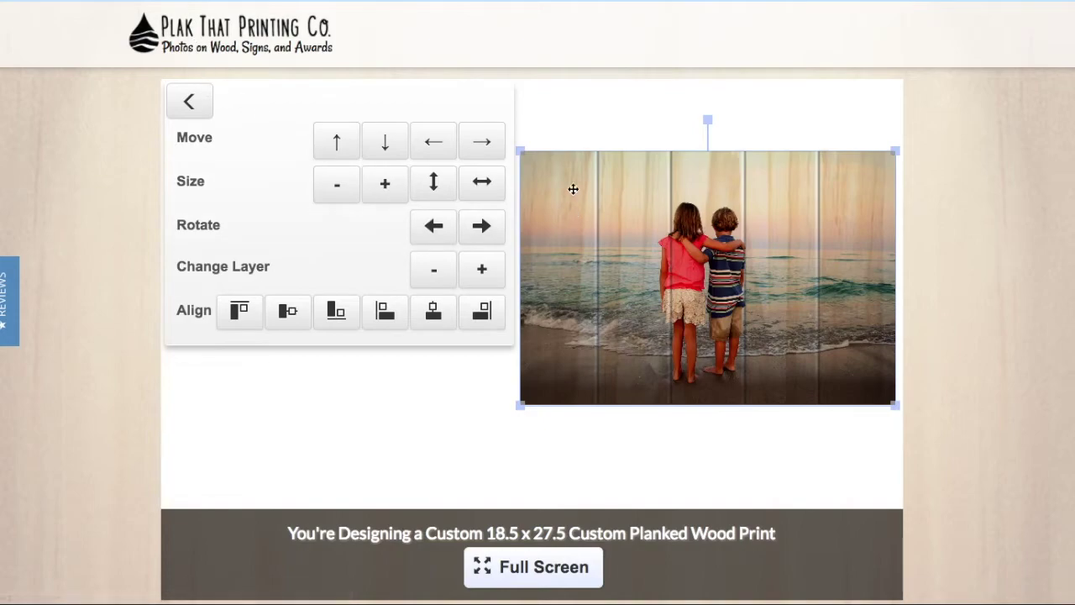
drag(526, 152, 540, 195)
click(434, 183)
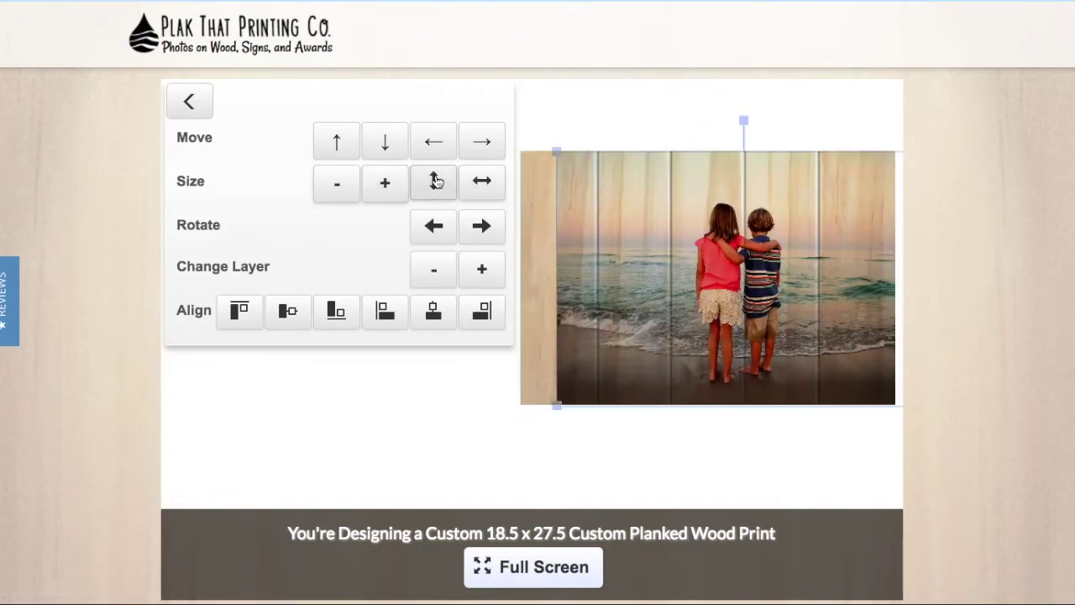
click(483, 186)
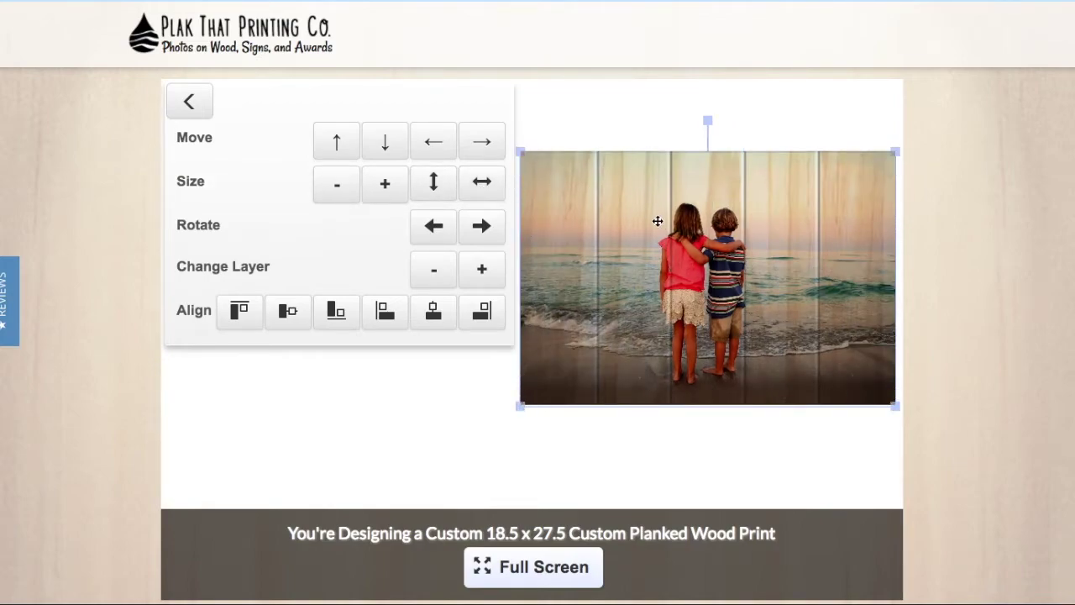
drag(658, 221, 781, 288)
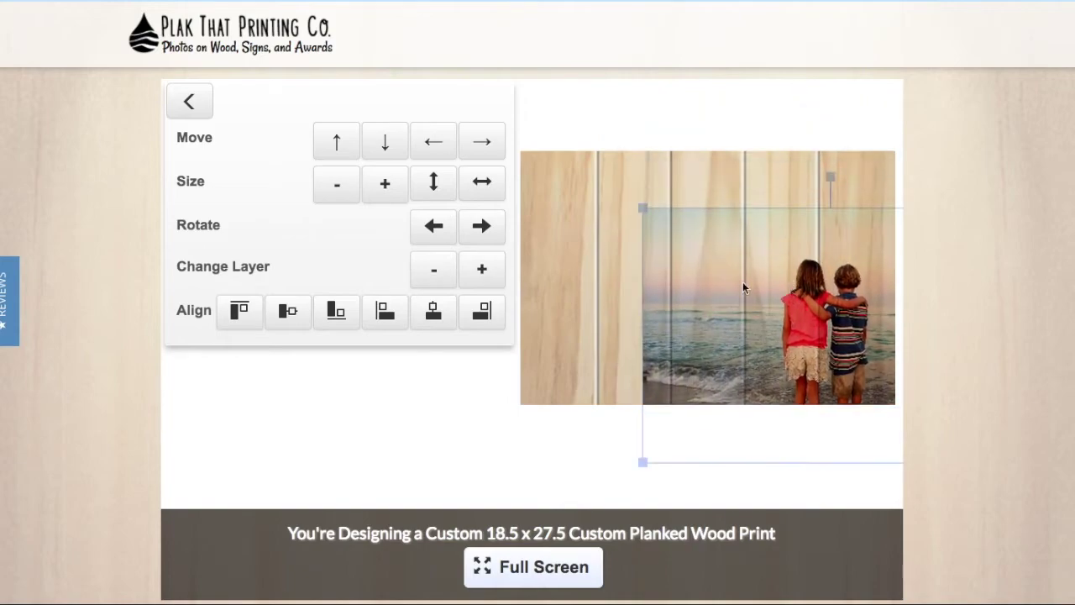
click(433, 182)
click(482, 182)
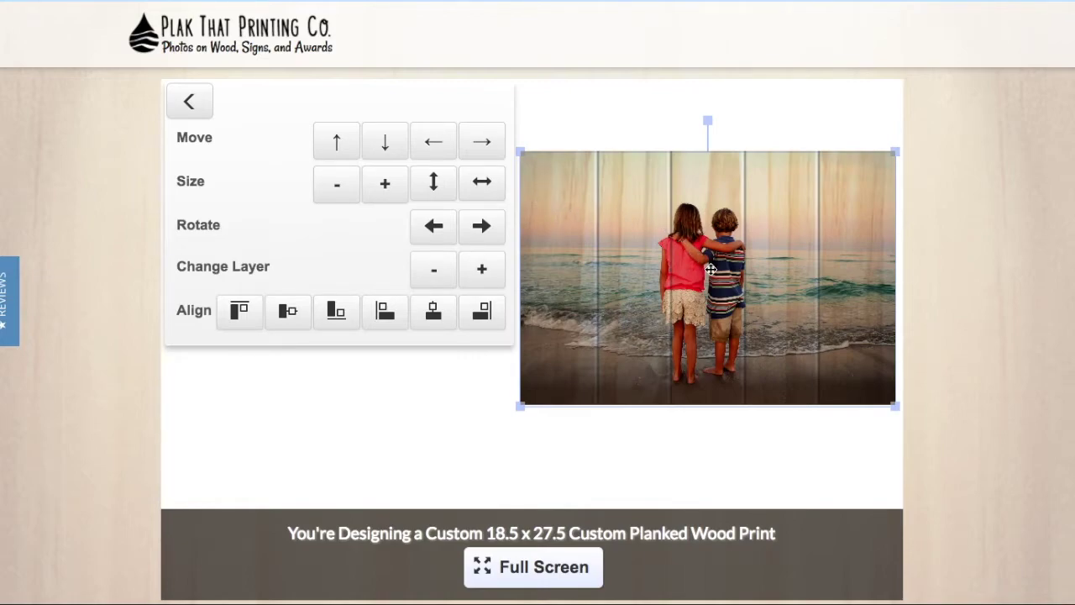
Step: Nudge the photo, refit it to the full print width, and return to image sources
drag(687, 261, 711, 266)
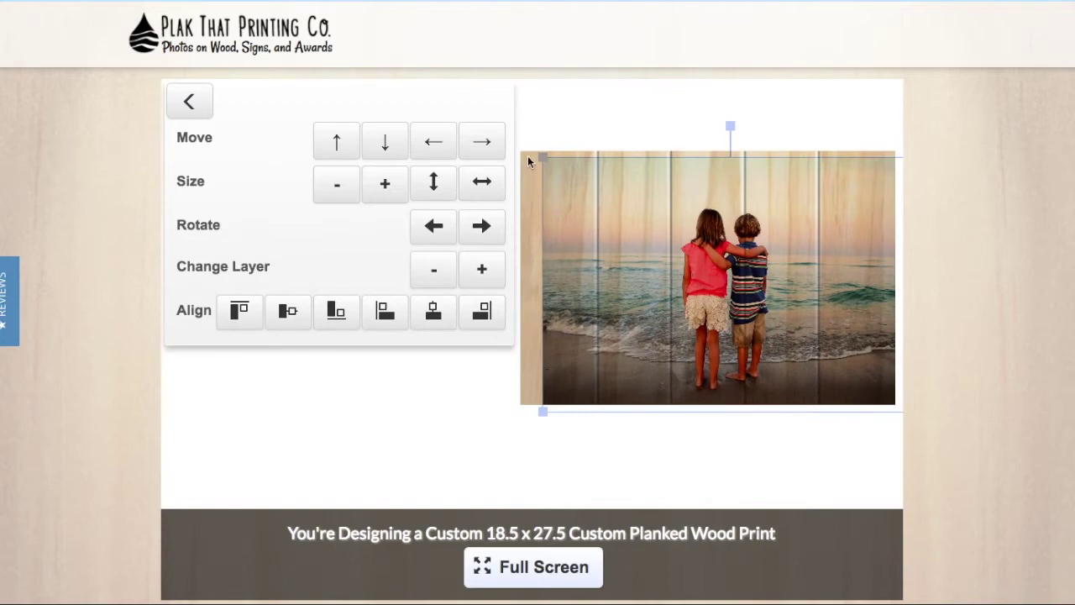
click(482, 182)
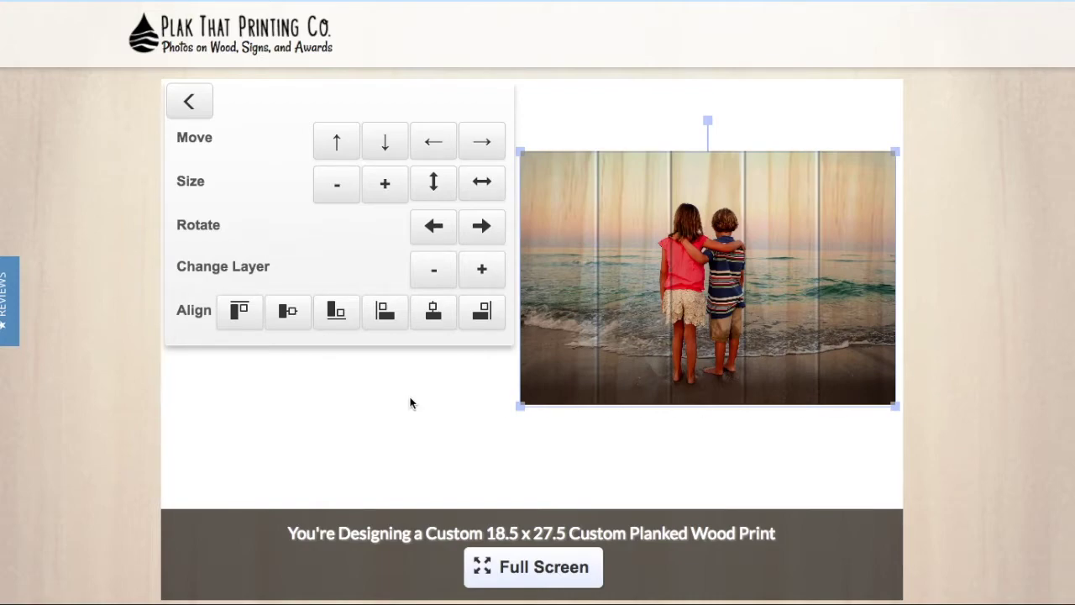
click(178, 114)
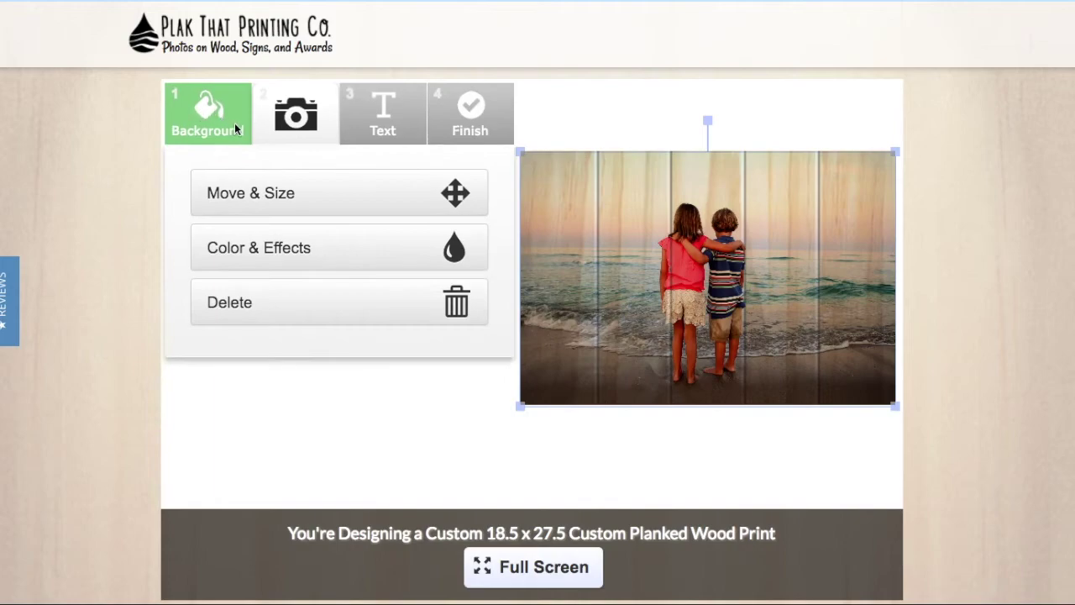
click(314, 124)
click(314, 124)
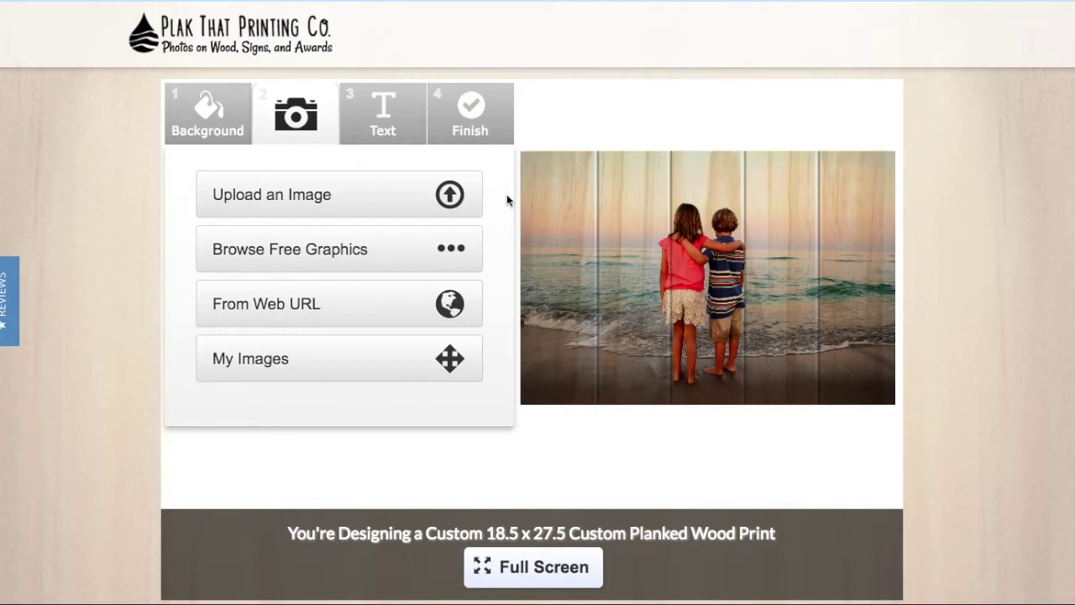
Step: Look through the free background theme gallery, close it, and go to the Text step
click(221, 139)
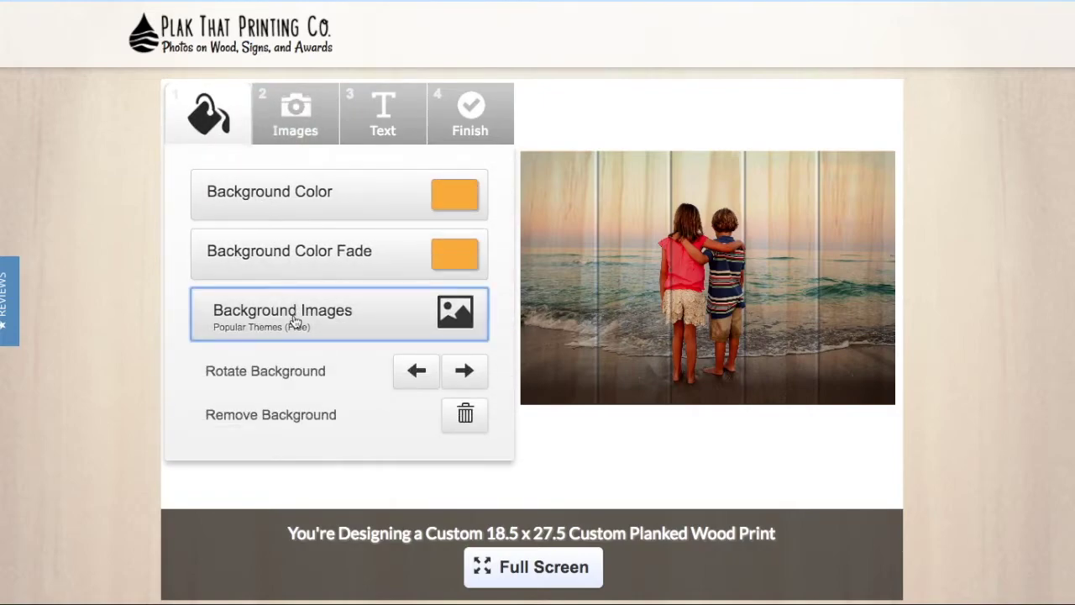
click(294, 322)
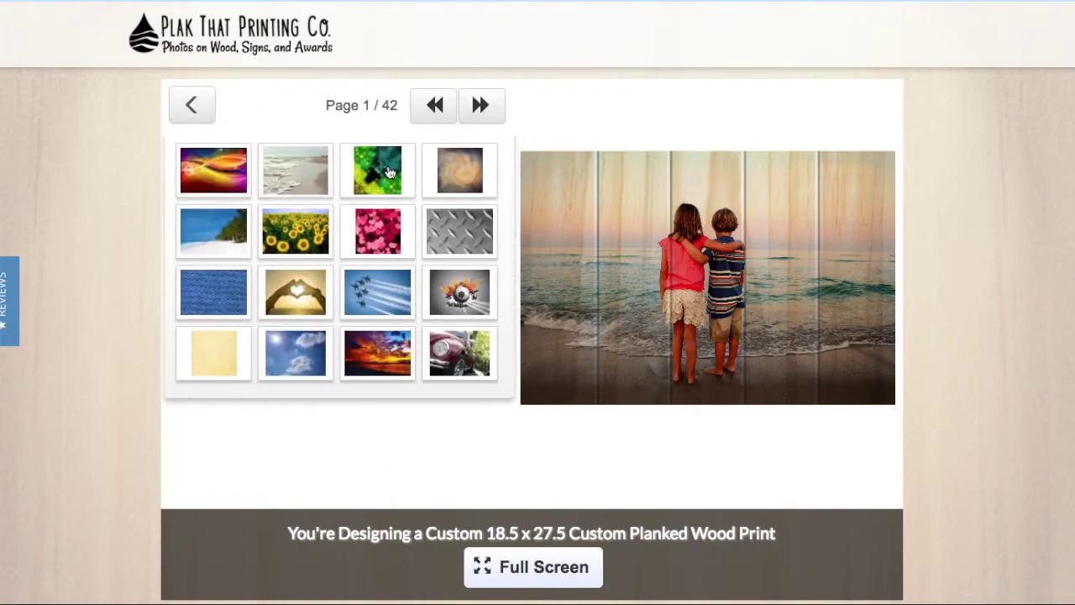
click(295, 231)
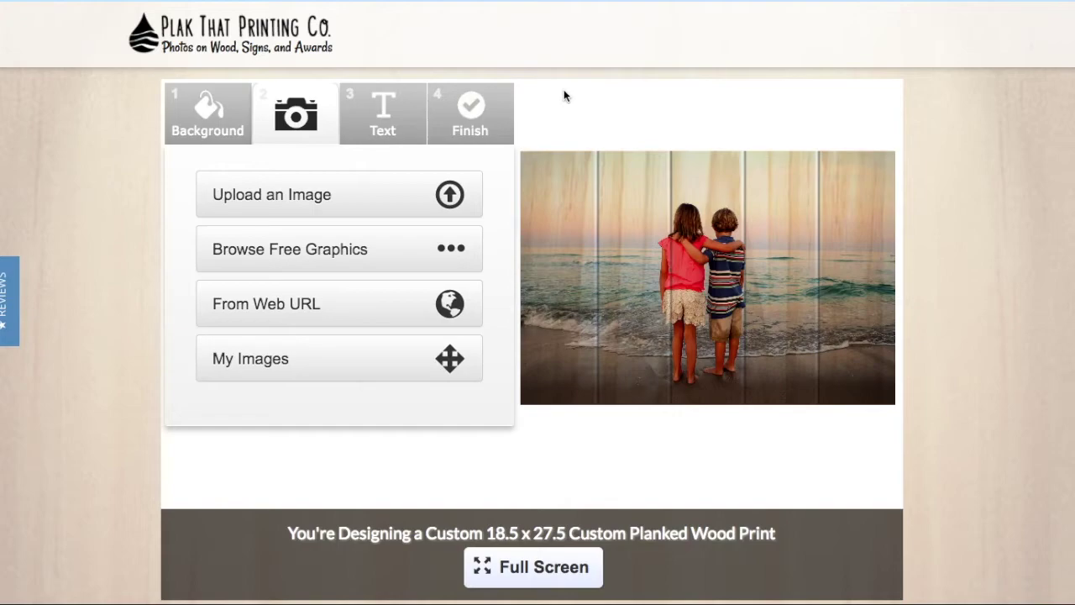
click(382, 128)
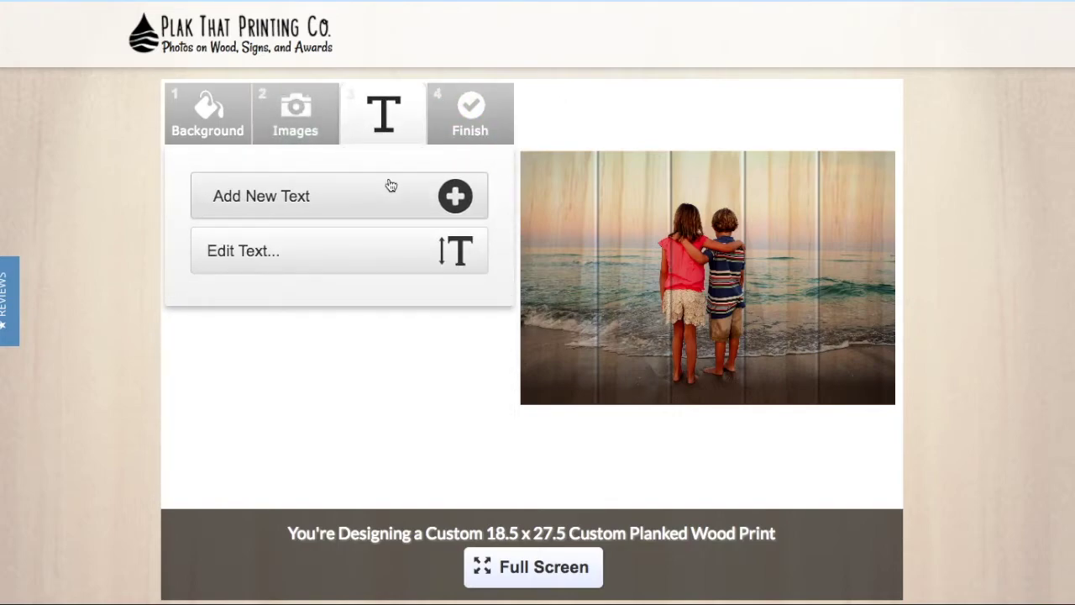
Step: Add the text 'Plak That' in the photo's top-left corner and proceed to saving
click(373, 217)
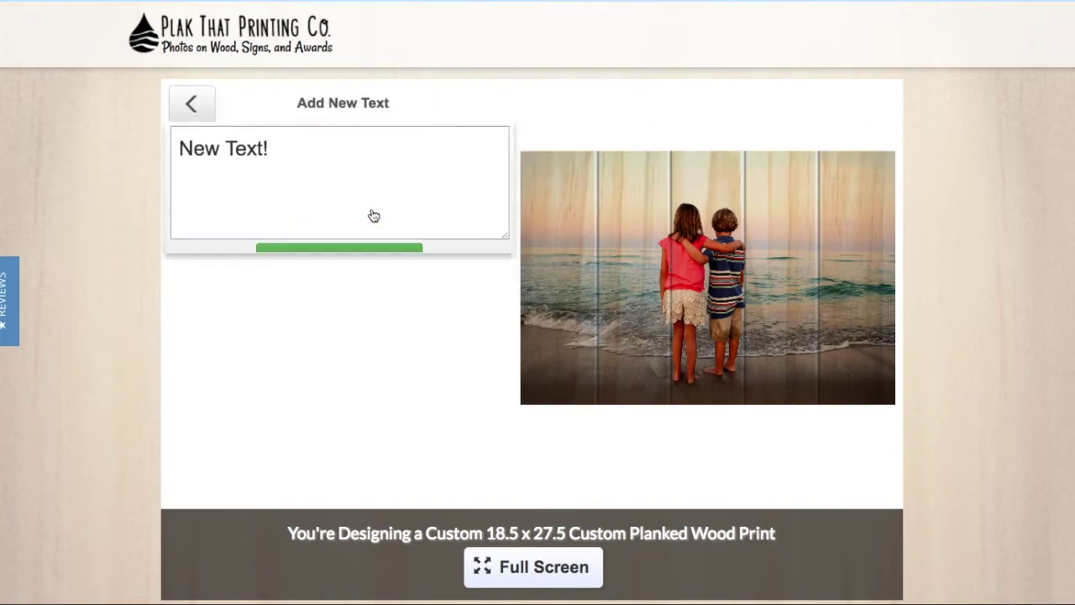
click(335, 171)
text(Plak That)
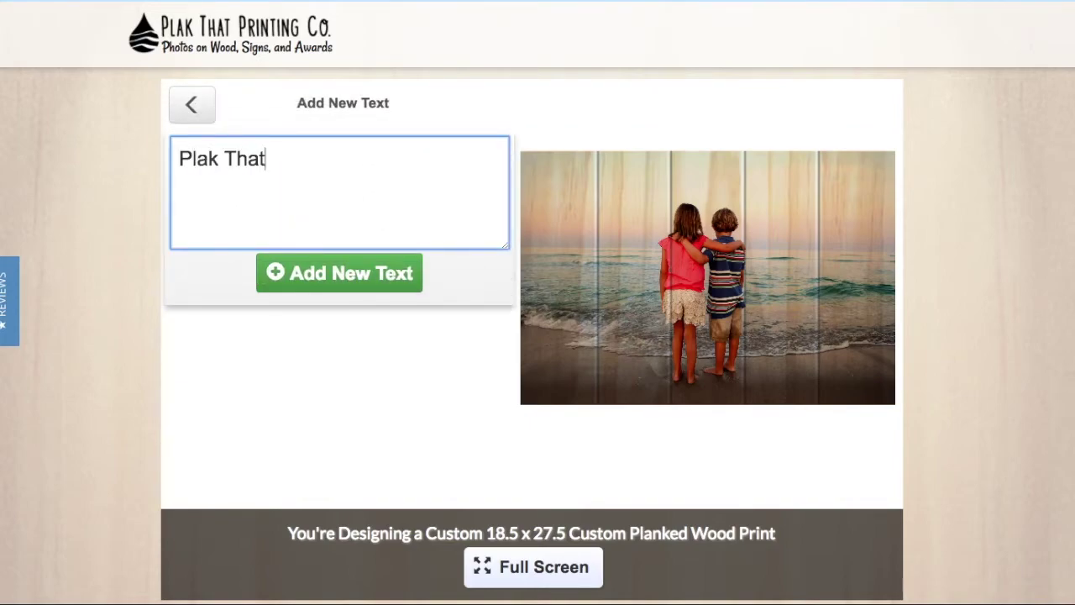
click(305, 262)
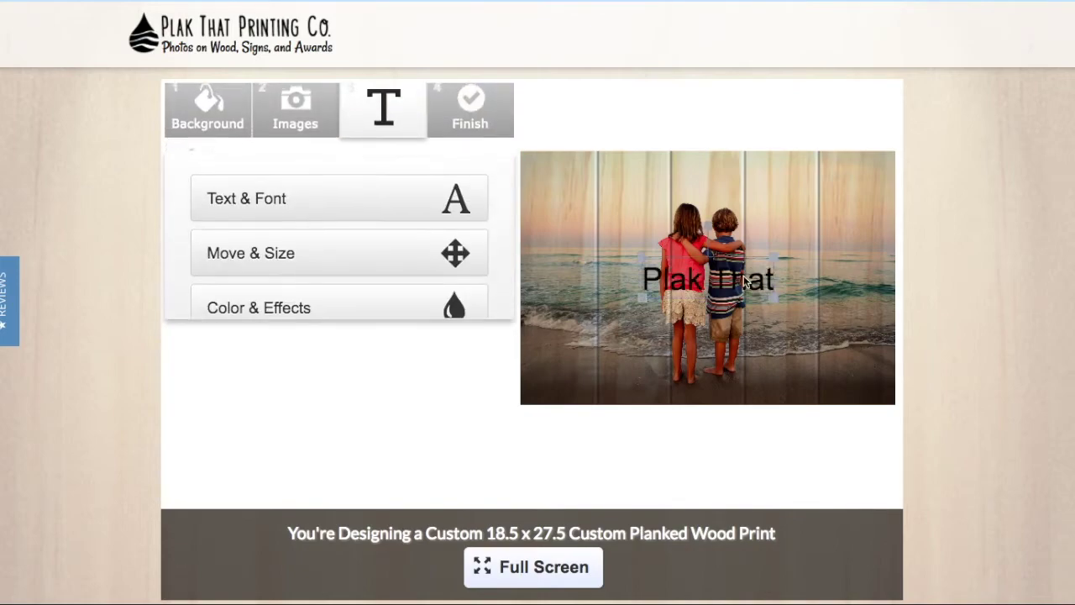
drag(737, 273, 572, 168)
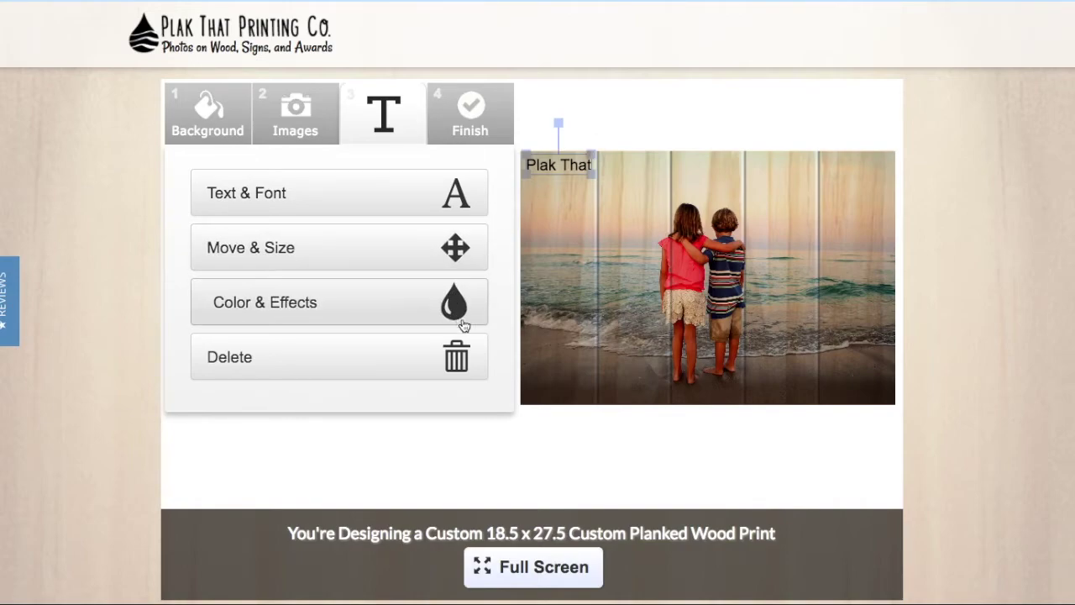
click(403, 186)
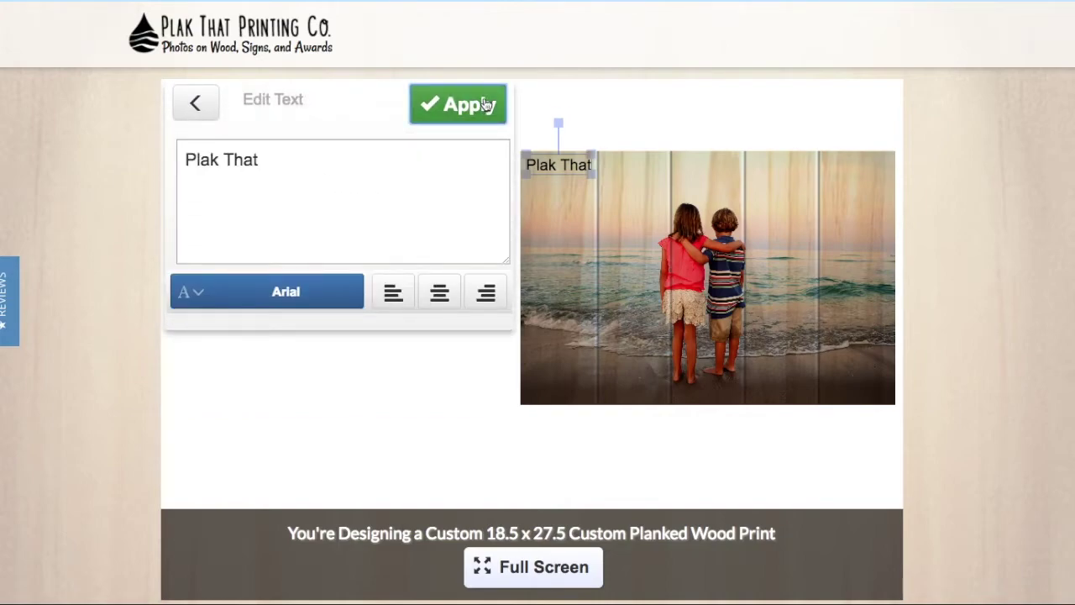
click(207, 112)
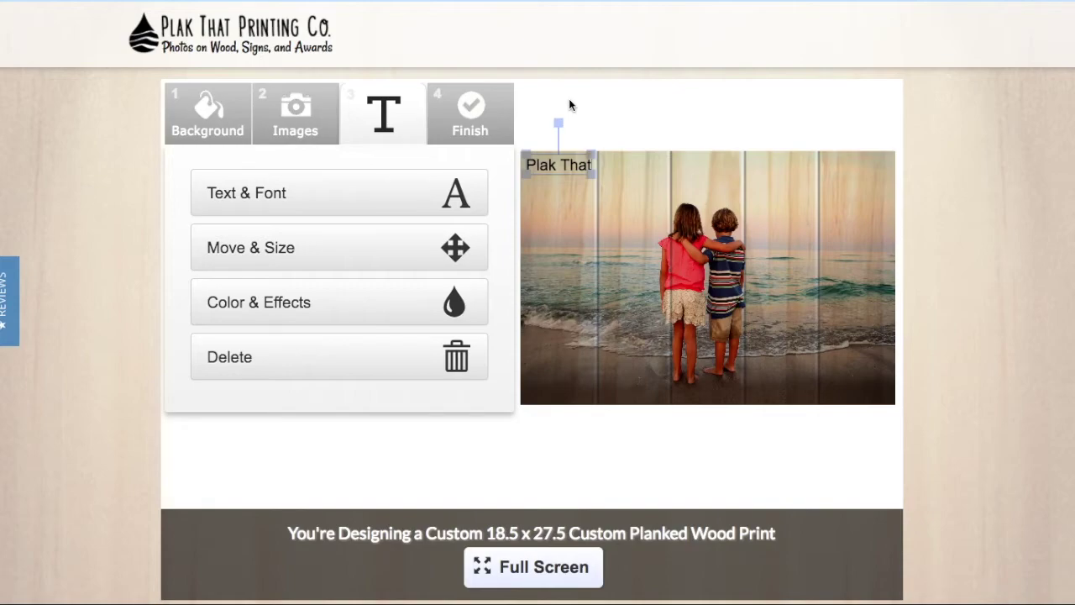
click(469, 120)
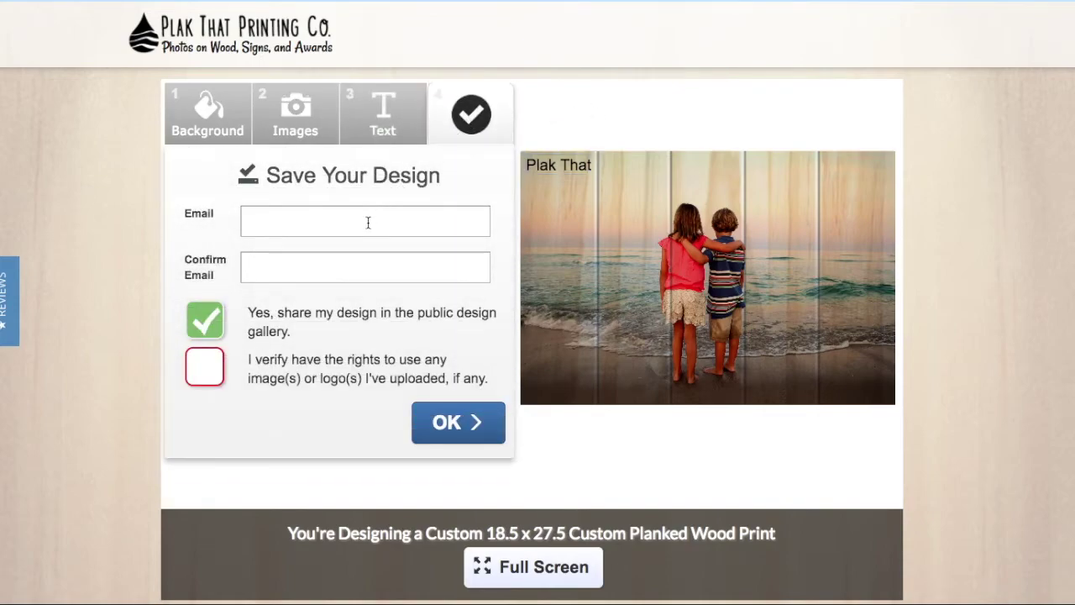
Step: Enter the contact e-mail address and confirm it in the save form
click(368, 222)
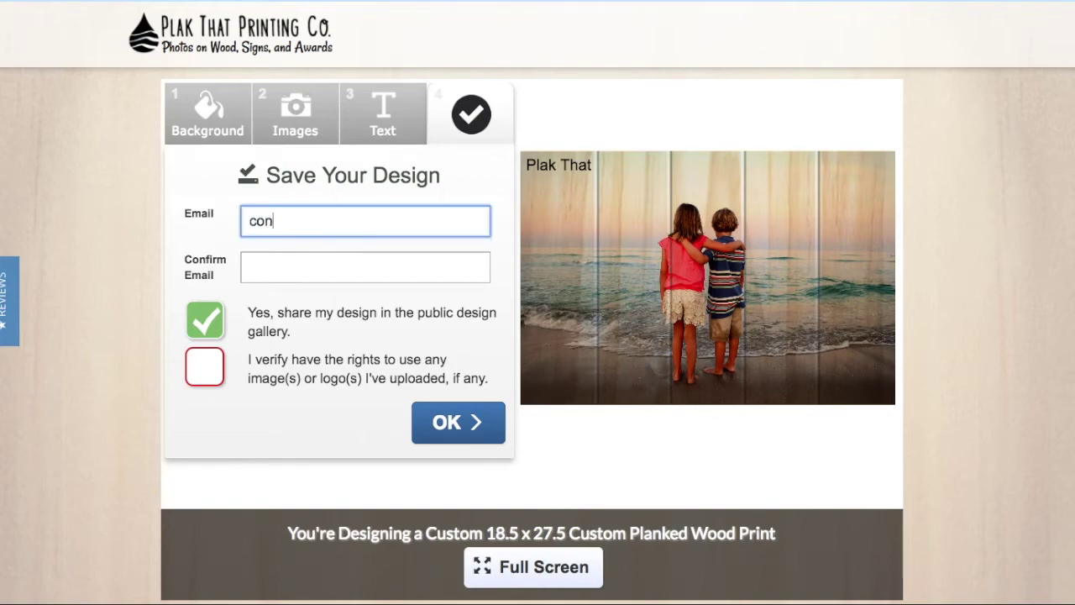
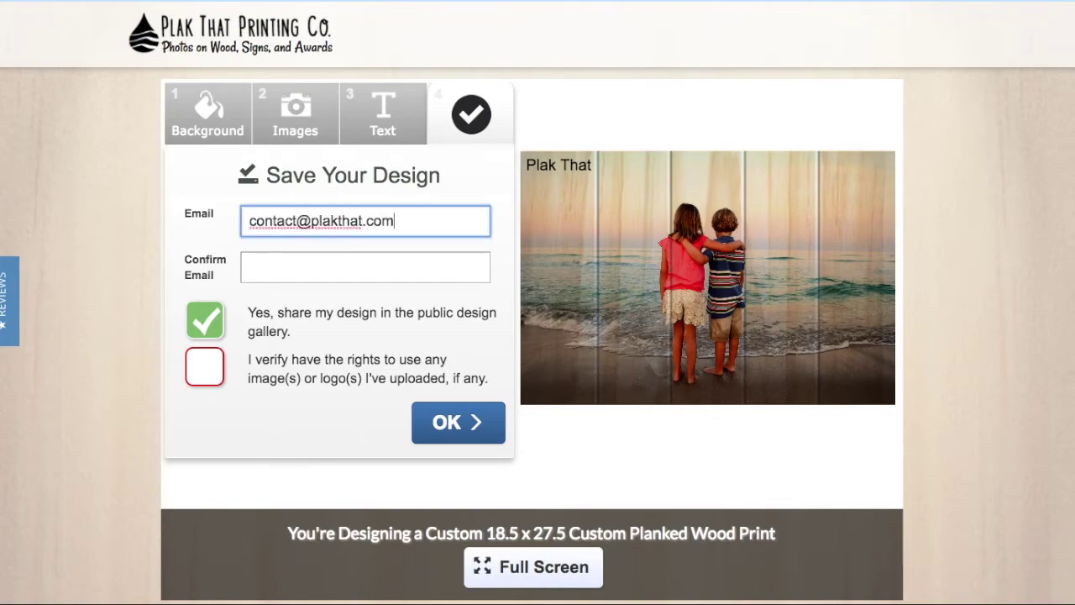
click(252, 267)
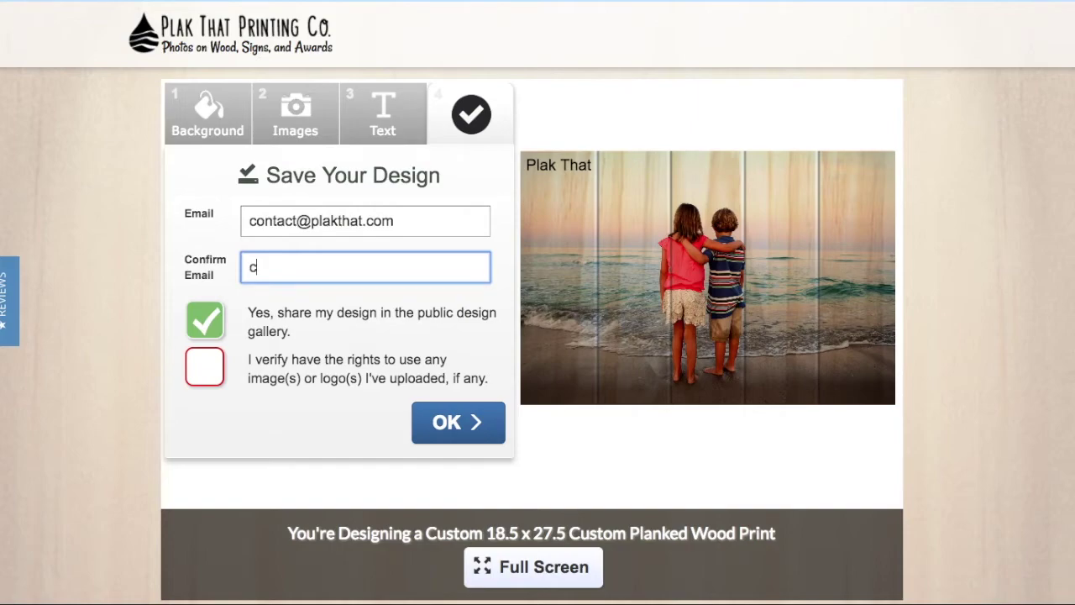
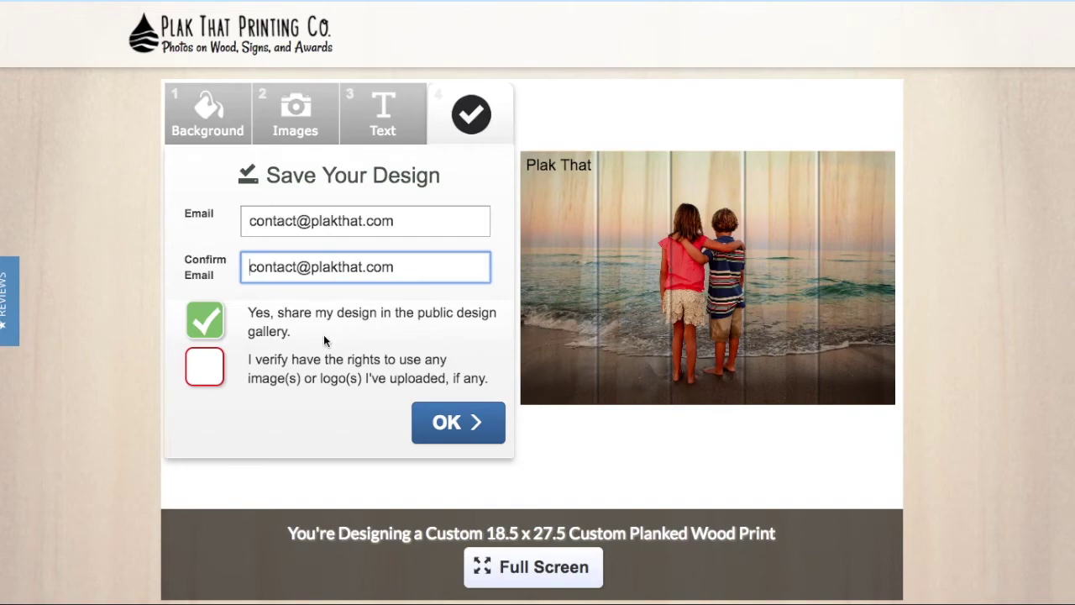
Step: Opt out of public gallery sharing, confirm photo rights, and save the design
click(218, 324)
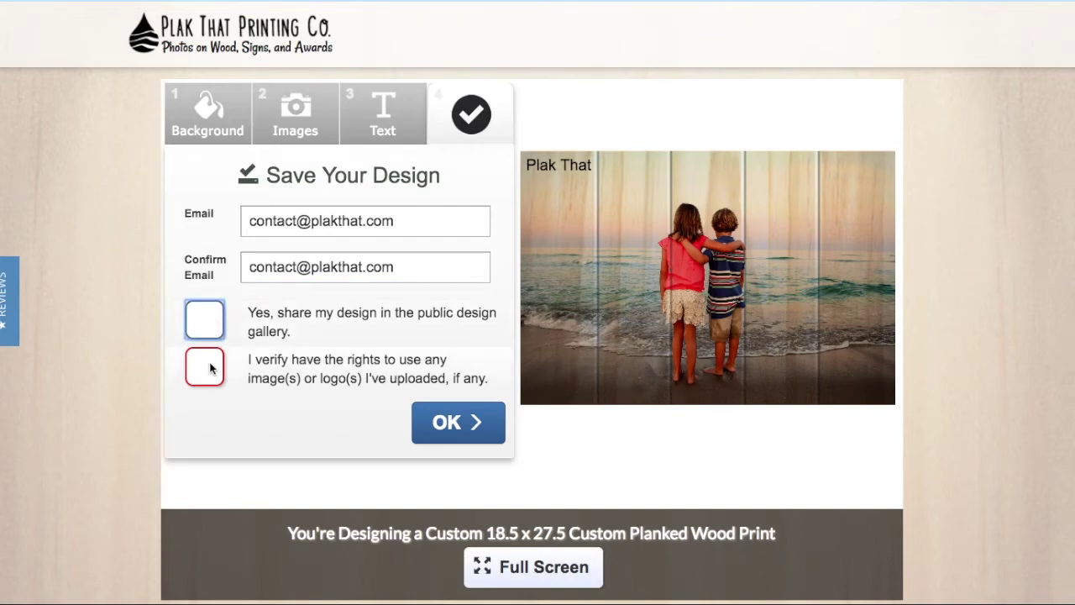
click(209, 365)
click(206, 328)
click(207, 330)
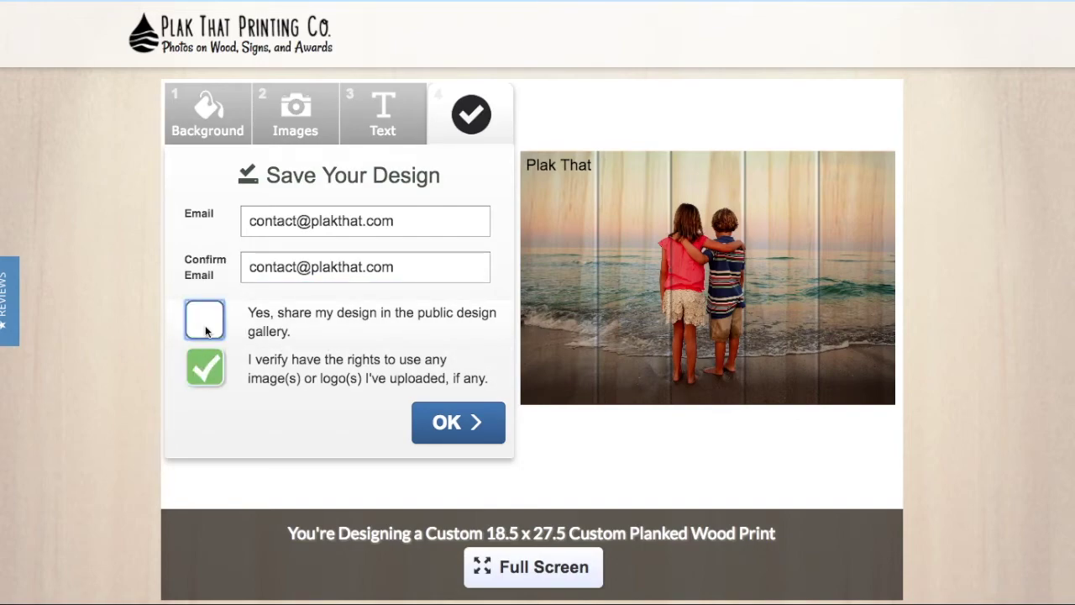
click(201, 372)
click(201, 372)
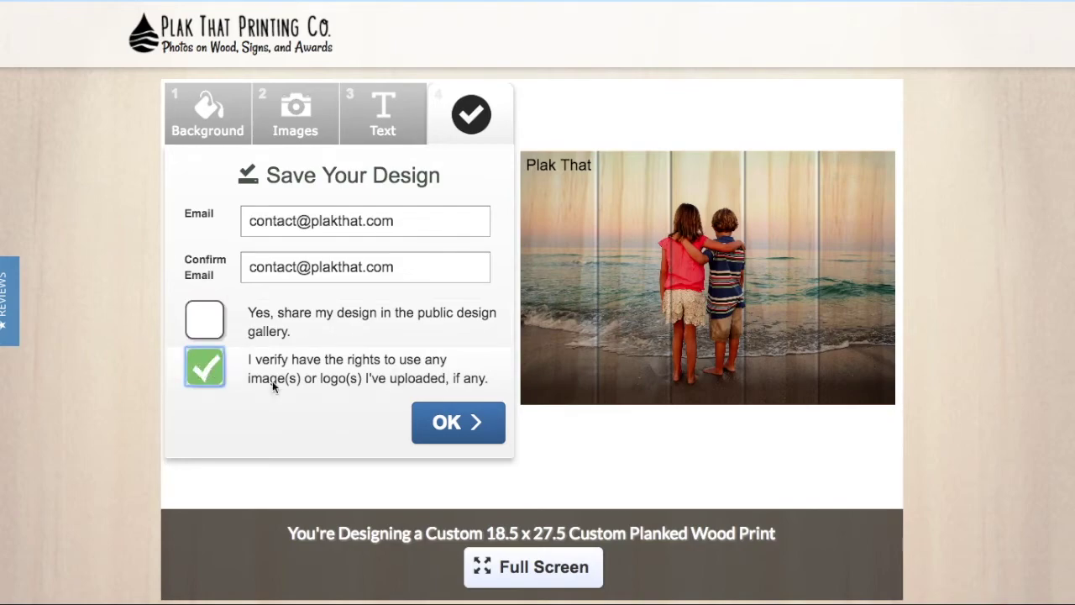
click(425, 417)
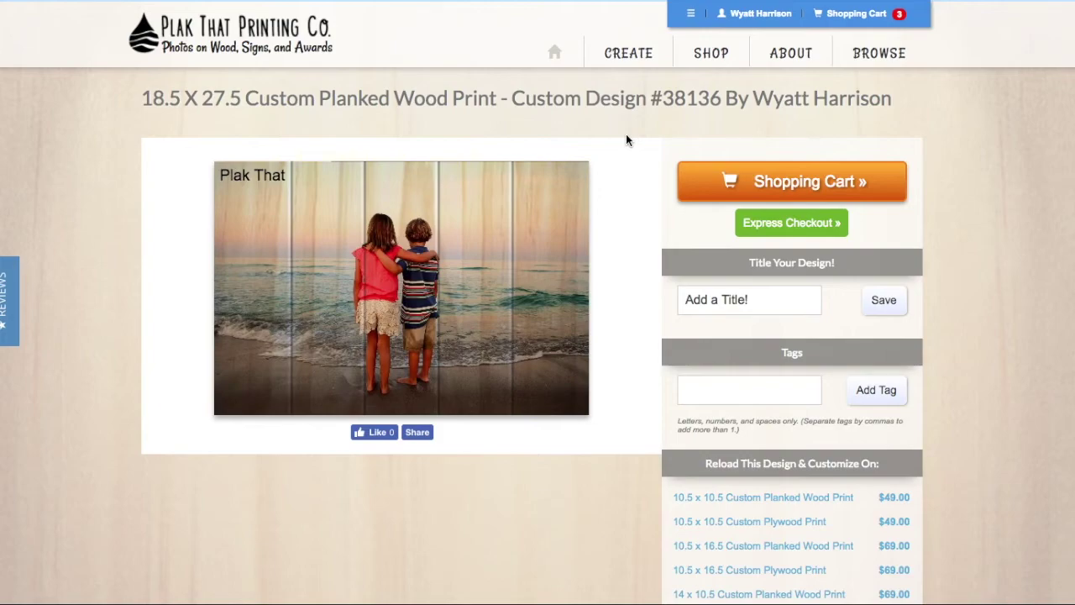
Step: Open the shopping cart holding the $119.00 18.5 x 27.5 planked print
click(726, 175)
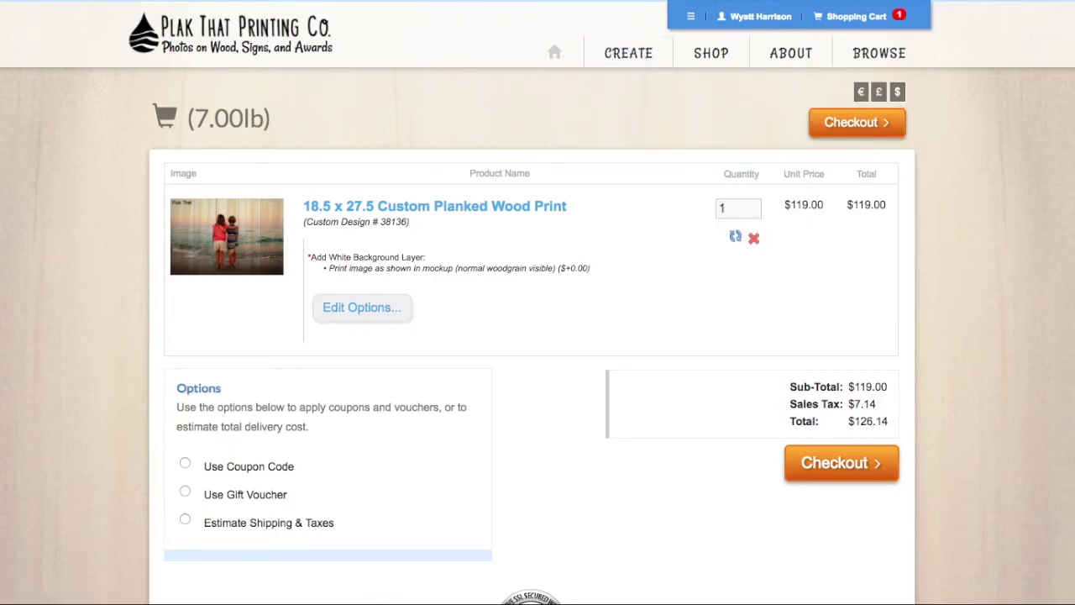
Step: Add the white ink background layer (+$30.00) to the carted print and save
click(361, 307)
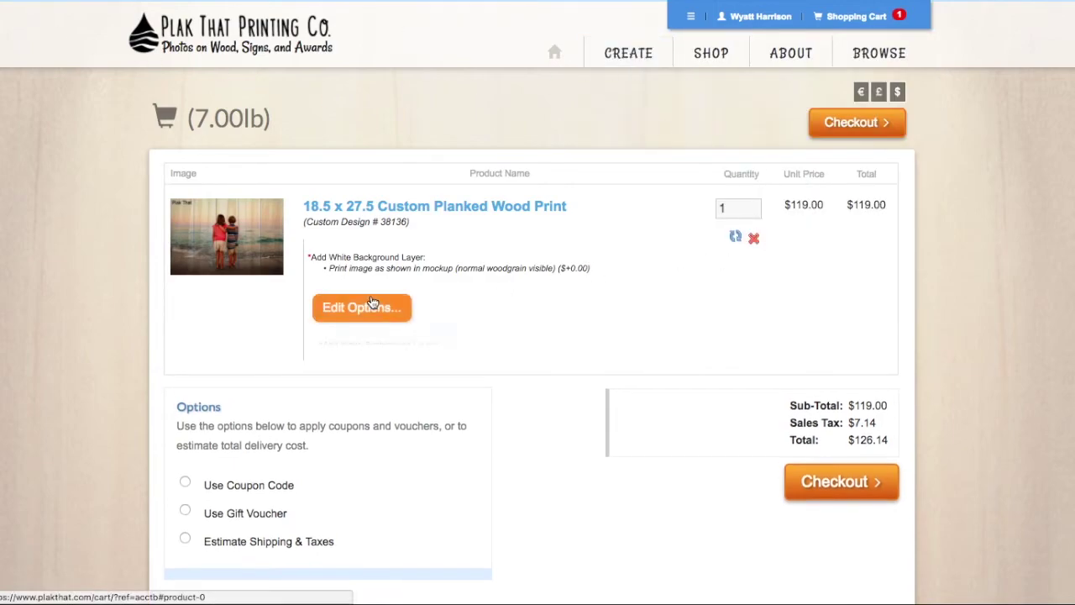
click(600, 311)
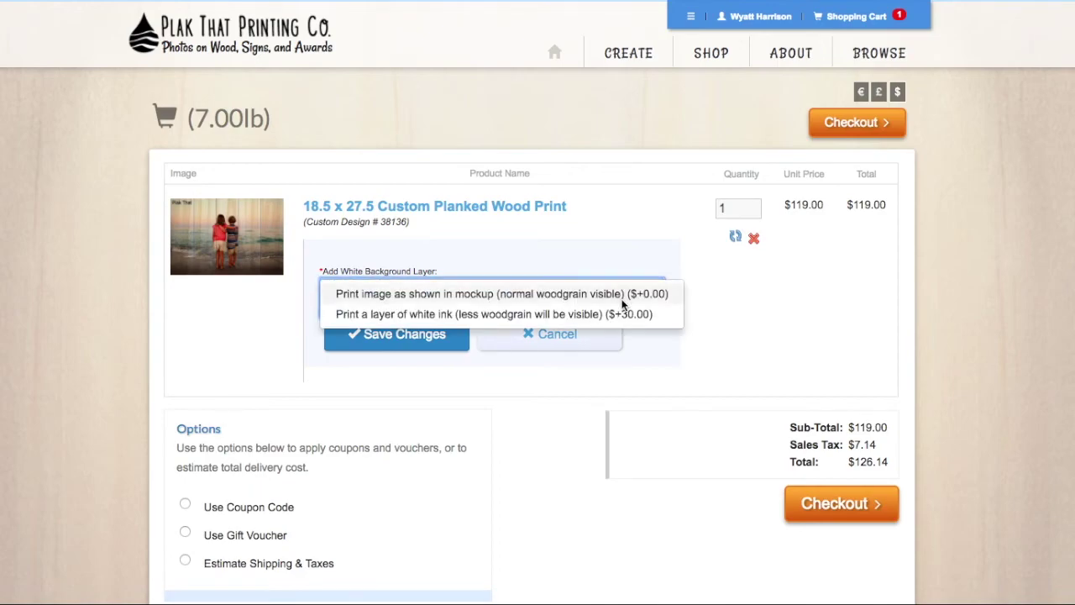
click(616, 314)
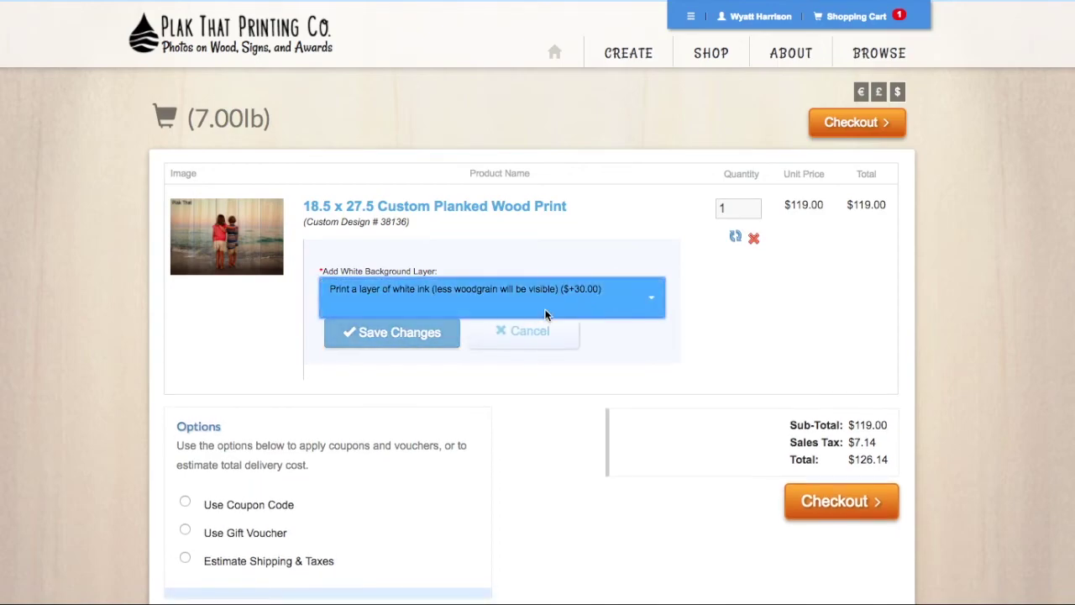
click(391, 336)
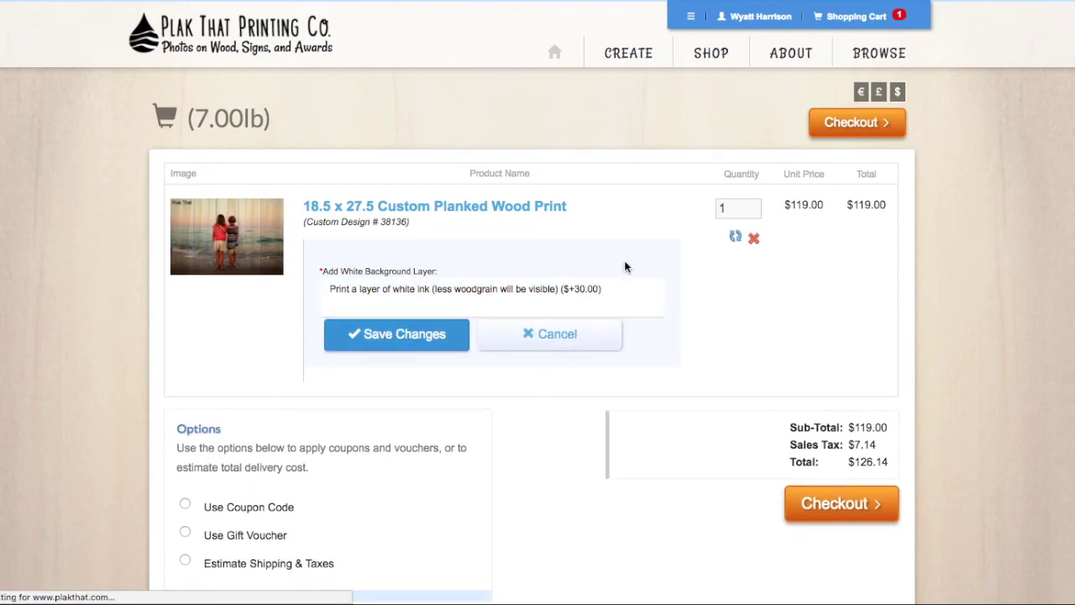